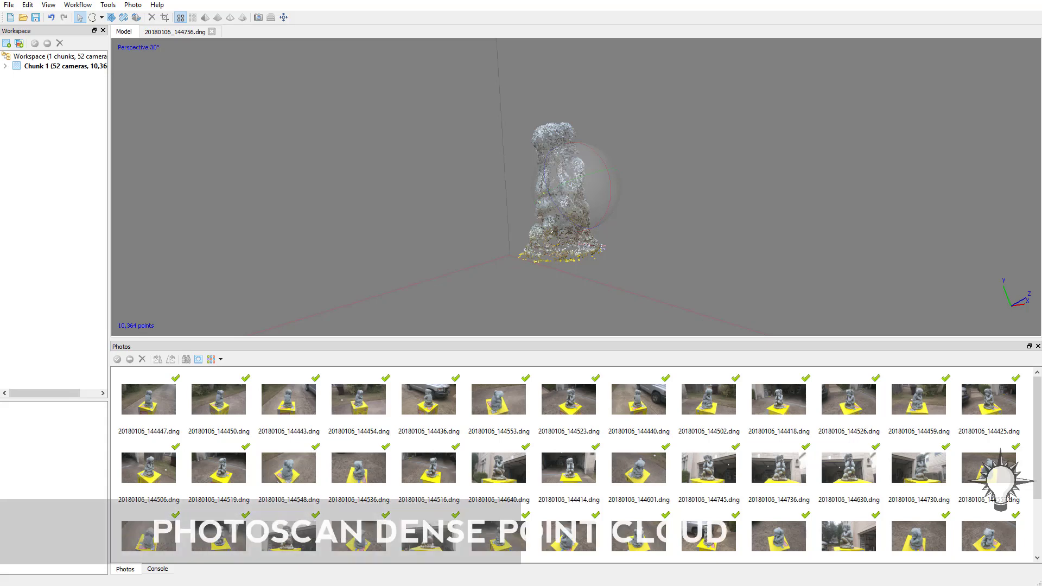
- Shrink the oversized reconstruction region along all three axes until its box closely surrounds the statue's points
{"action": "scroll", "coordinate": [634, 147], "scroll_direction": "down", "scroll_amount": 5}
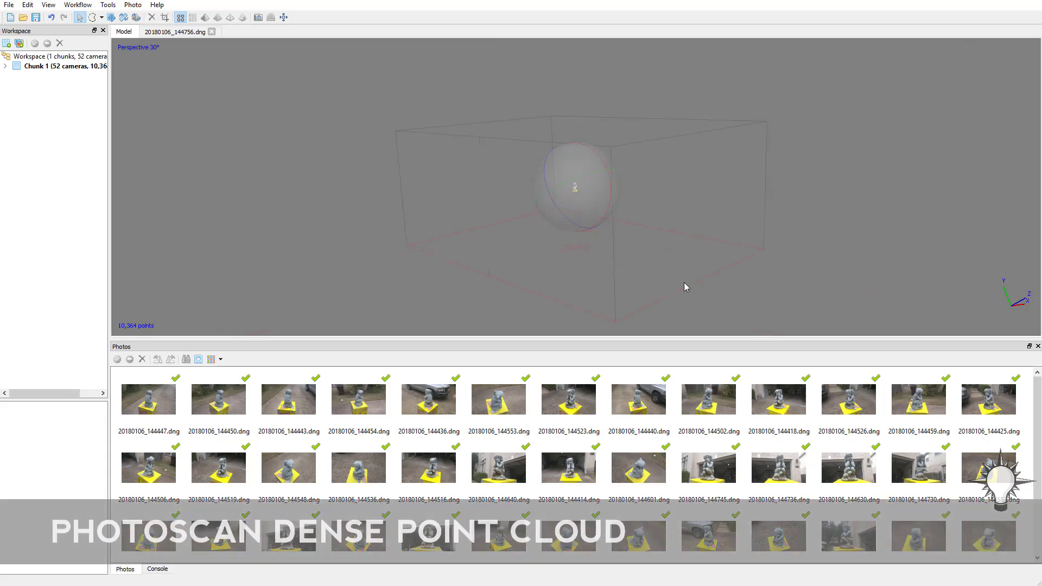
{"action": "left_click", "coordinate": [111, 17]}
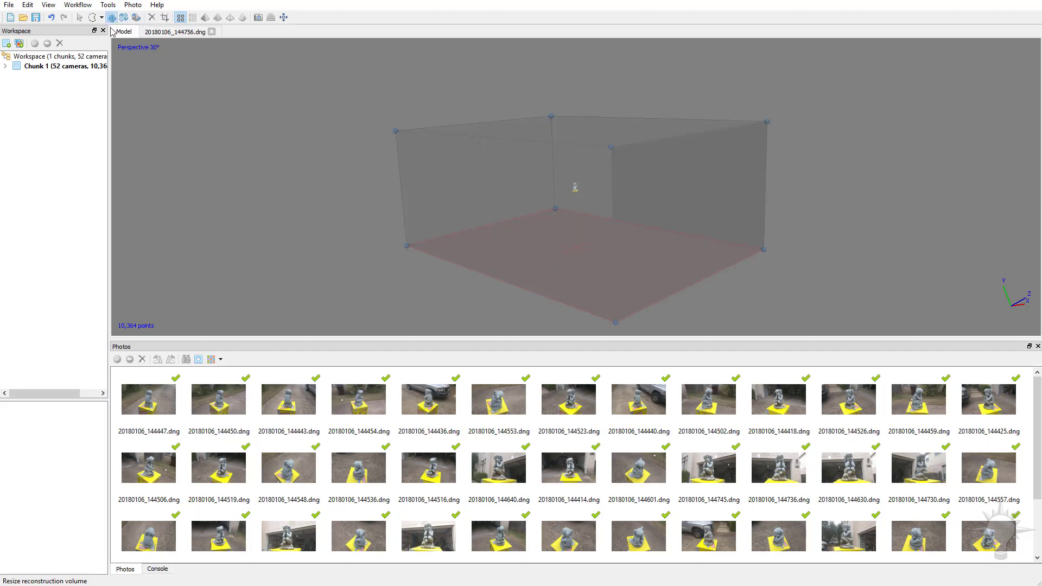
{"action": "left_click_drag", "start_coordinate": [596, 202], "coordinate": [607, 182]}
{"action": "left_click_drag", "start_coordinate": [402, 182], "coordinate": [463, 184]}
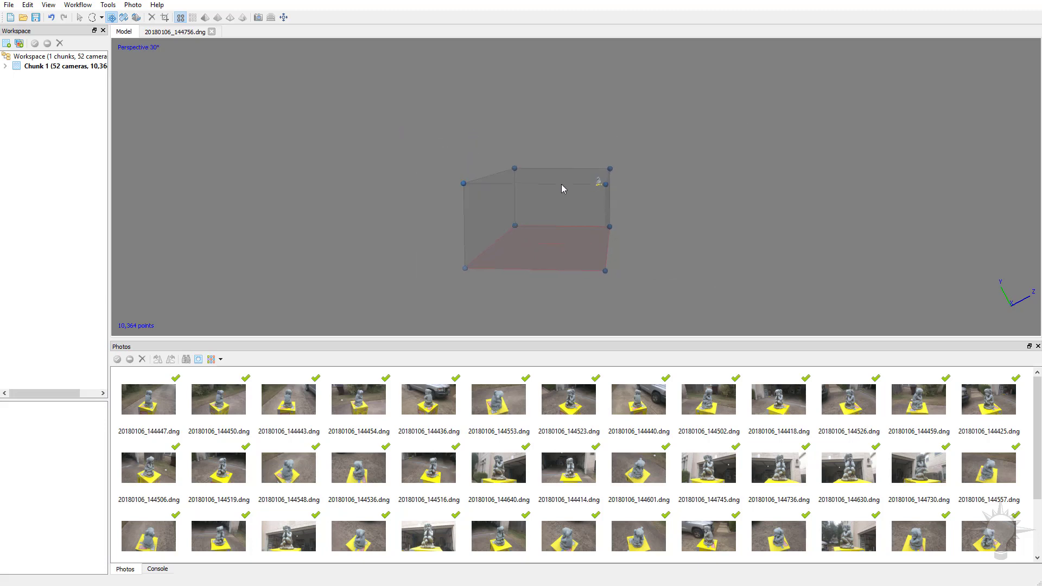
{"action": "left_click_drag", "start_coordinate": [562, 188], "coordinate": [584, 177]}
{"action": "left_click_drag", "start_coordinate": [606, 270], "coordinate": [607, 198]}
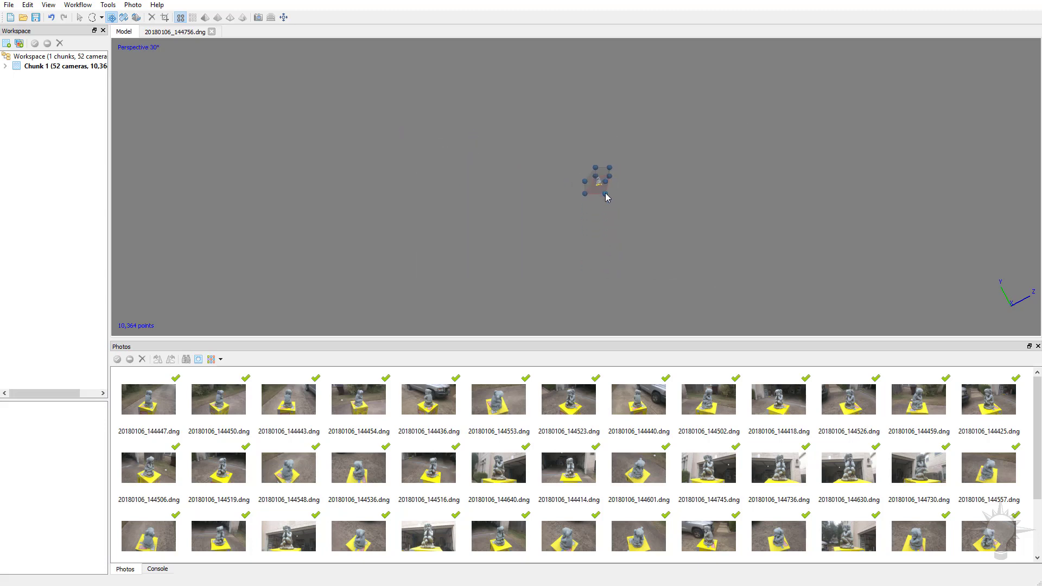
{"action": "left_click_drag", "start_coordinate": [681, 214], "coordinate": [628, 121]}
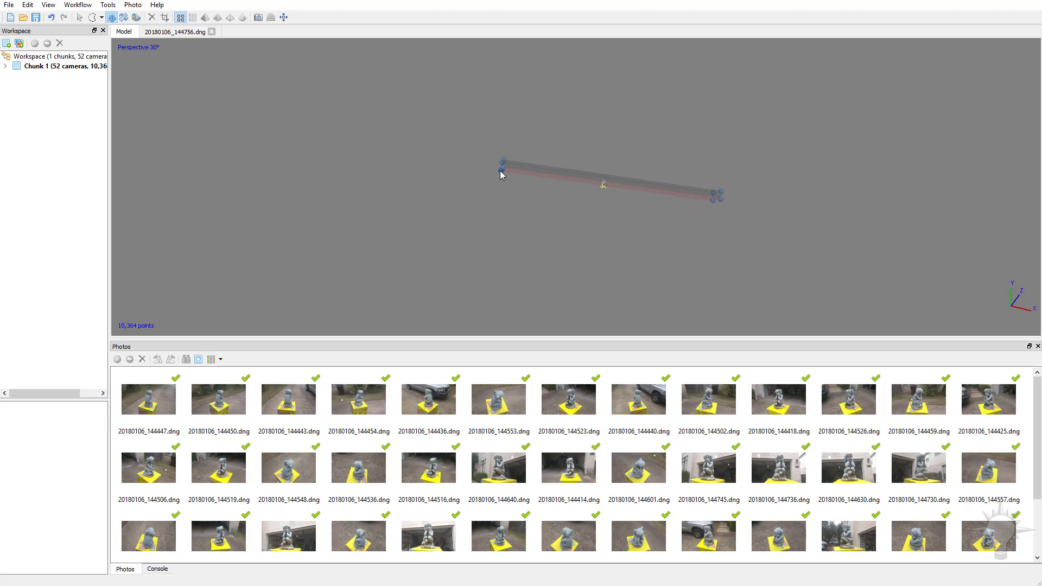
{"action": "left_click_drag", "start_coordinate": [505, 173], "coordinate": [597, 194]}
- Tighten the reconstruction region's height and sides around the statue, keeping the head and yellow base inside, and return to navigation
{"action": "left_click_drag", "start_coordinate": [679, 235], "coordinate": [529, 154]}
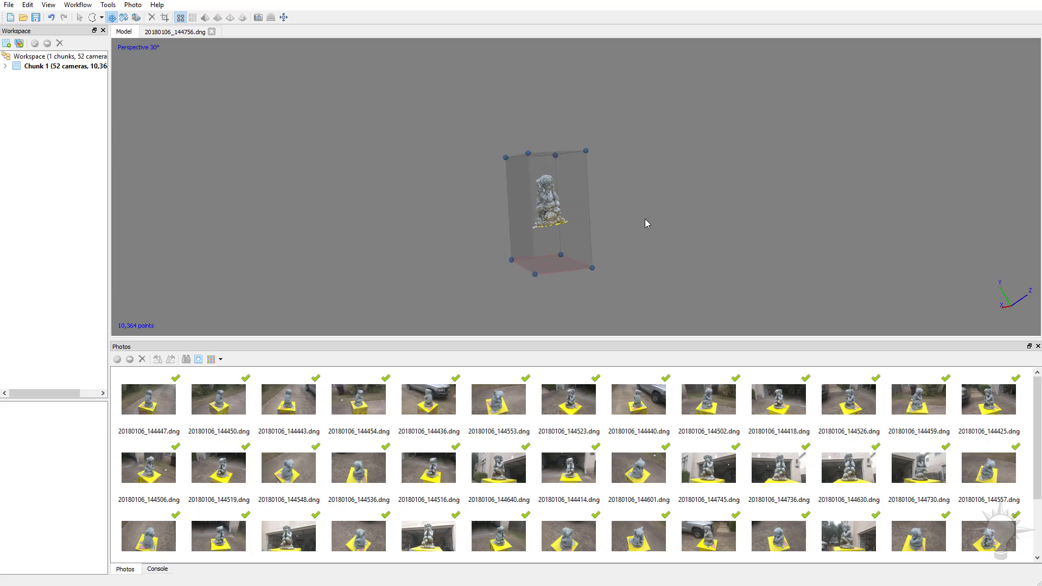
{"action": "left_click_drag", "start_coordinate": [645, 222], "coordinate": [451, 206]}
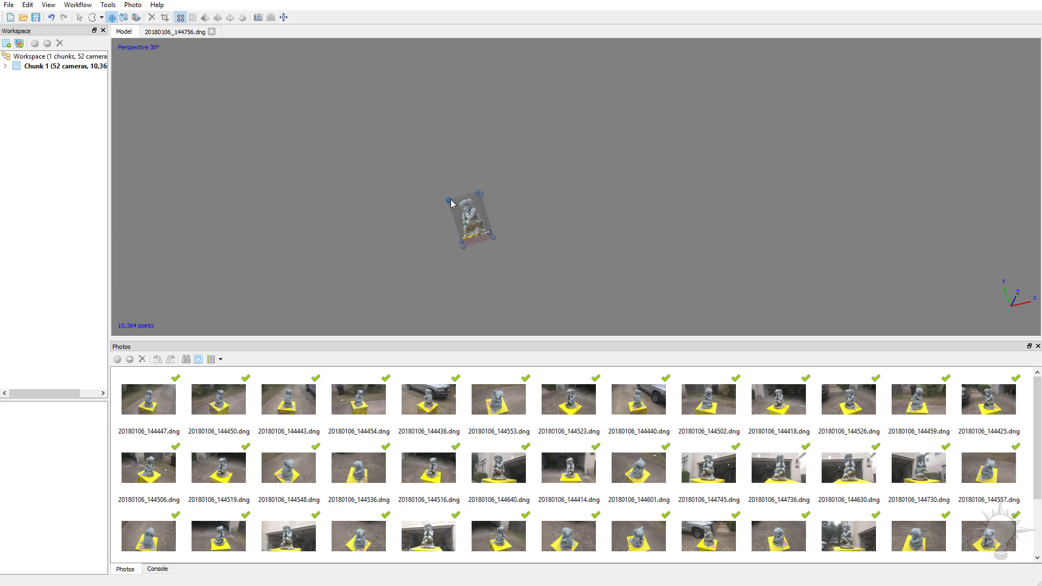
{"action": "left_click_drag", "start_coordinate": [538, 215], "coordinate": [653, 212]}
{"action": "scroll", "coordinate": [758, 205], "scroll_direction": "up", "scroll_amount": 5}
{"action": "middle_click_drag", "start_coordinate": [654, 211], "coordinate": [434, 163]}
{"action": "mouse_move", "coordinate": [630, 179]}
{"action": "left_mouse_down"}
{"action": "mouse_move", "coordinate": [672, 172]}
{"action": "mouse_move", "coordinate": [433, 180]}
{"action": "mouse_move", "coordinate": [640, 163]}
{"action": "left_mouse_up"}
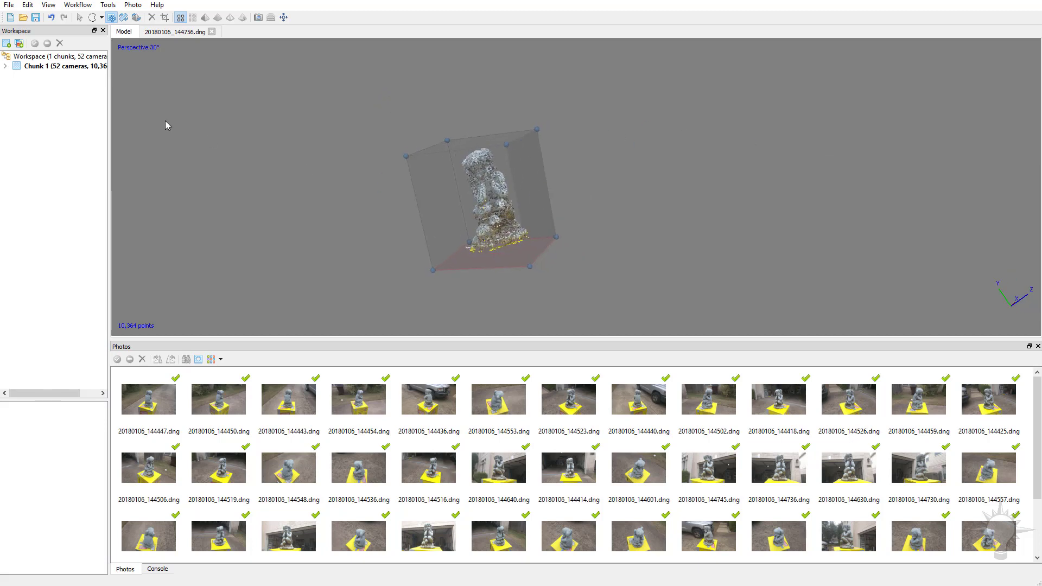
{"action": "left_click", "coordinate": [80, 17]}
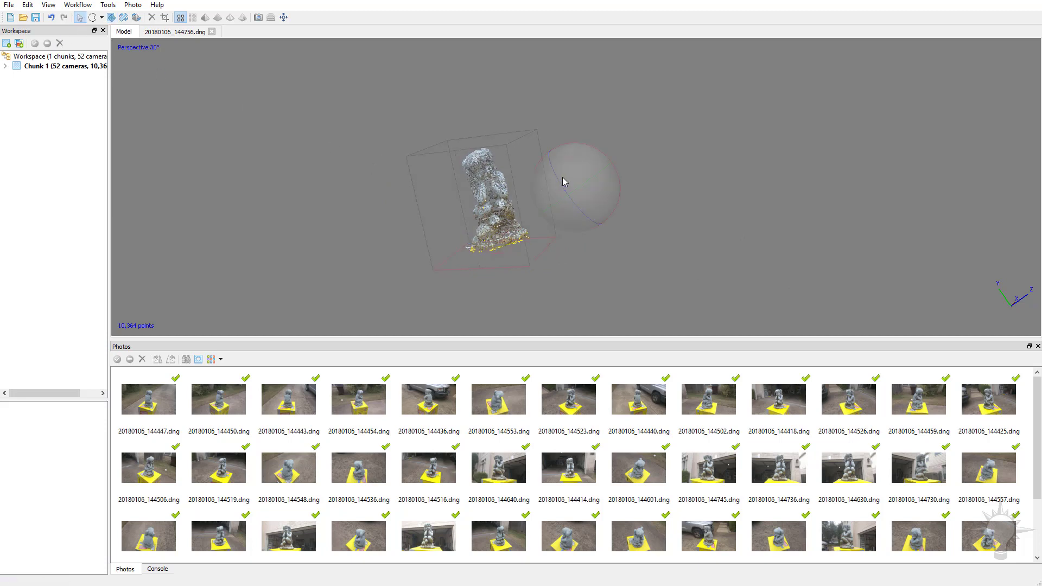
{"action": "left_click_drag", "start_coordinate": [564, 182], "coordinate": [593, 162]}
{"action": "scroll", "coordinate": [593, 180], "scroll_direction": "up", "scroll_amount": 3}
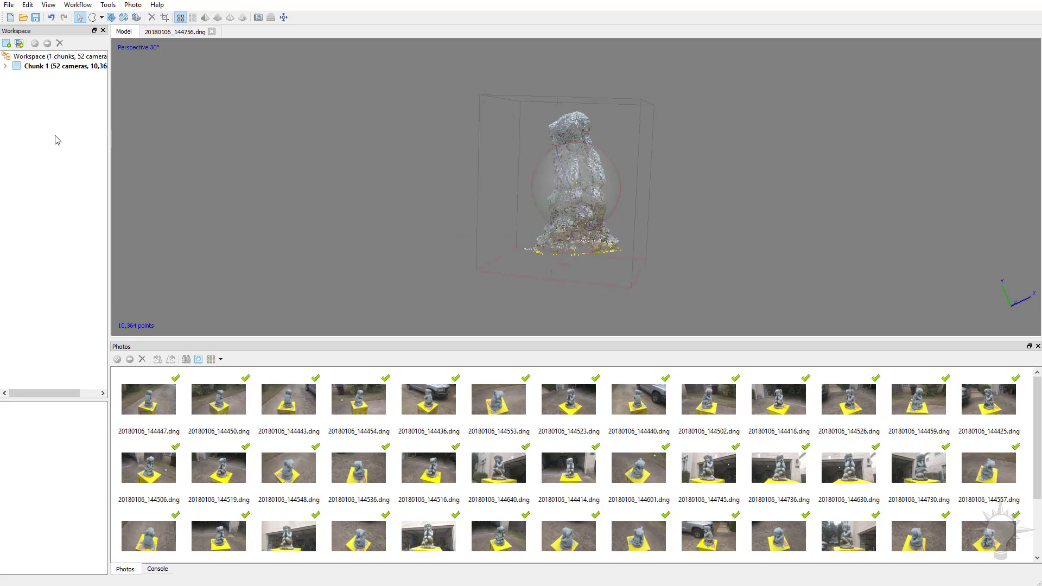
- Build the dense cloud with High quality and Aggressive depth filtering
{"action": "left_click", "coordinate": [84, 6]}
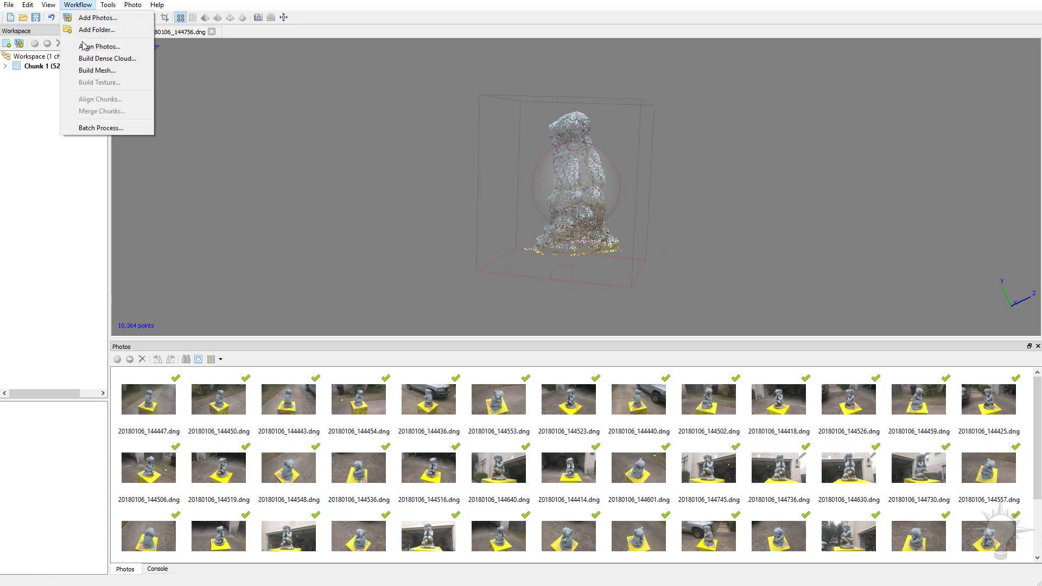
{"action": "left_click", "coordinate": [108, 59]}
{"action": "left_click", "coordinate": [532, 255]}
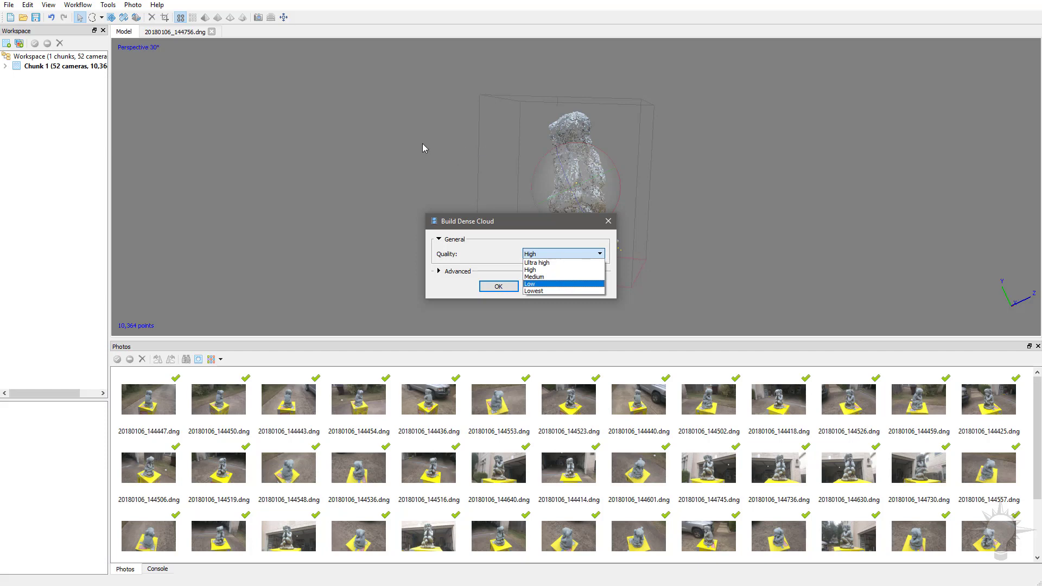
{"action": "left_click", "coordinate": [545, 270]}
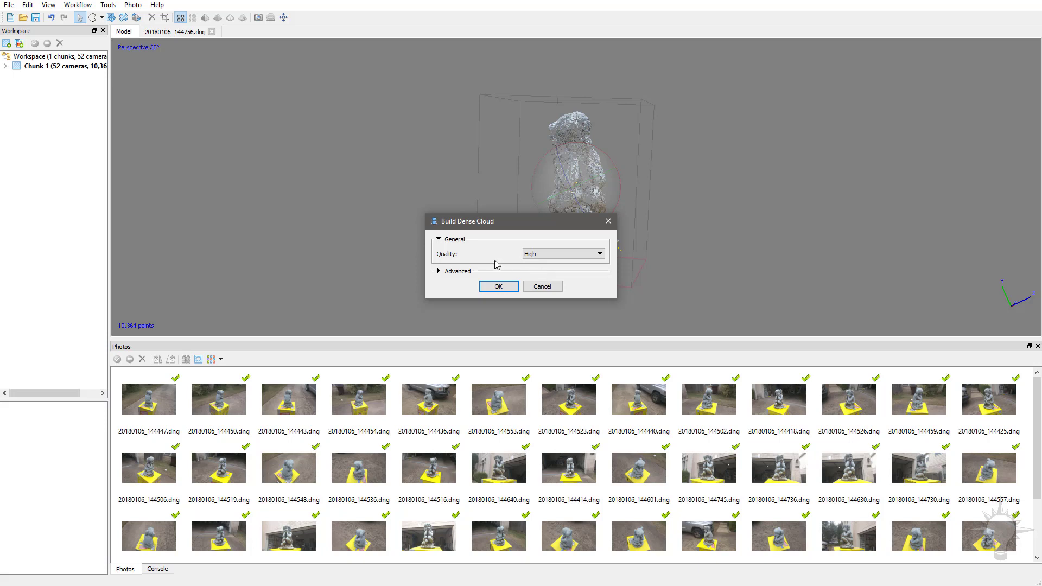
{"action": "left_click", "coordinate": [439, 271]}
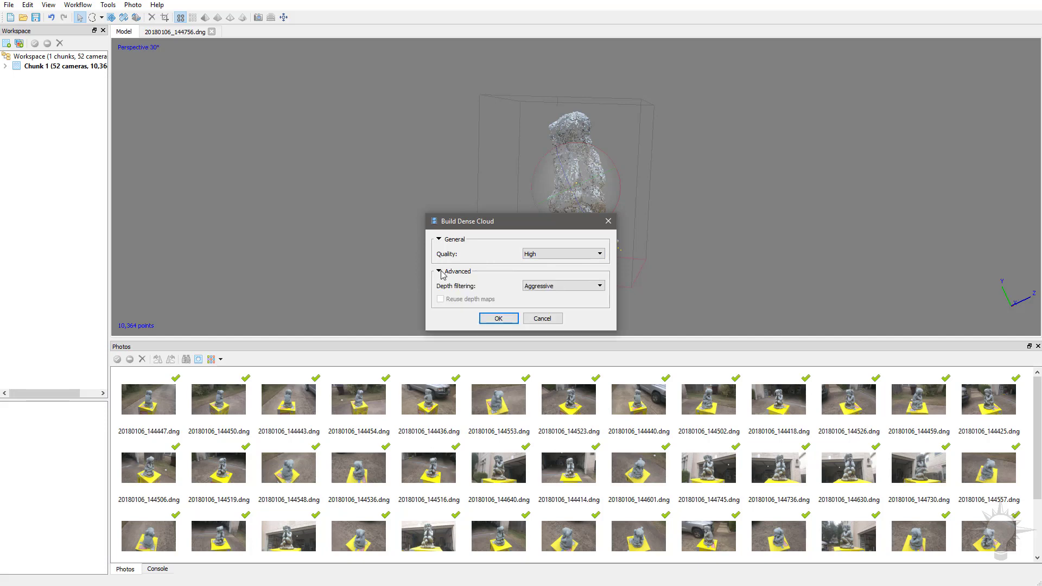
{"action": "left_click", "coordinate": [543, 294]}
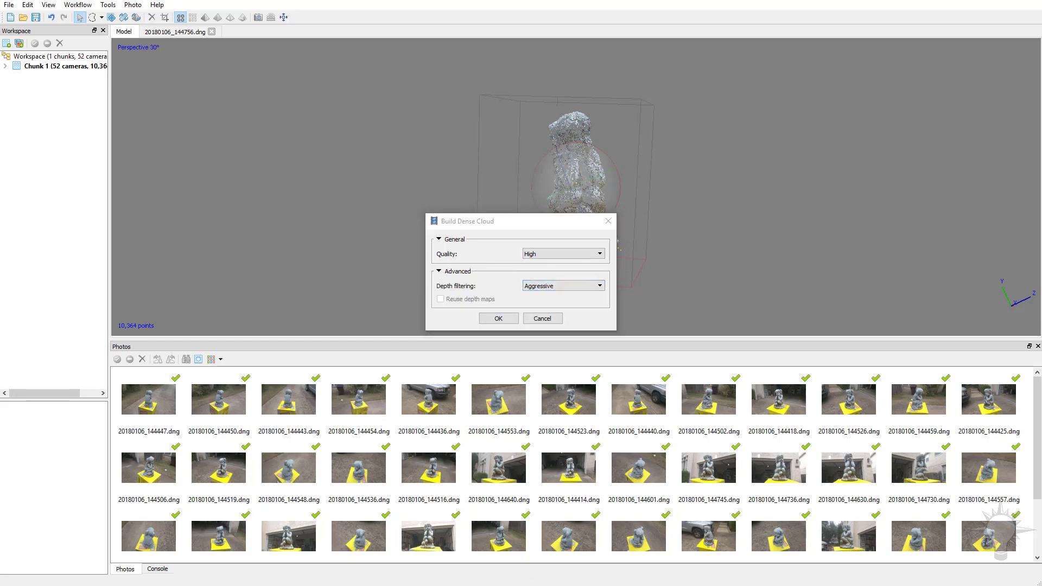
{"action": "left_click", "coordinate": [498, 318]}
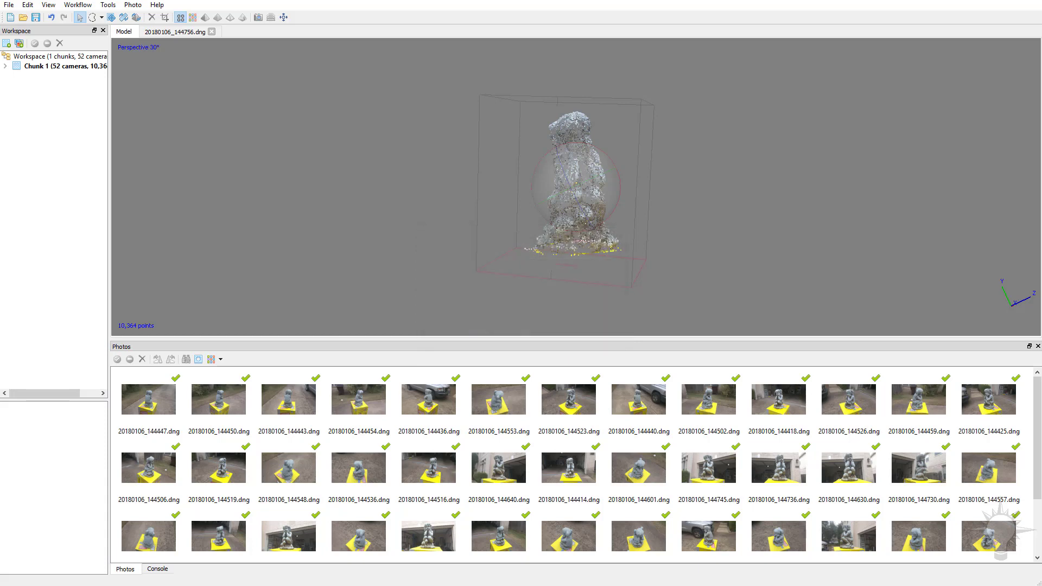
- Check the CPU utilization graphs in Task Manager, then move its window out of view
{"action": "left_click_drag", "start_coordinate": [618, 585], "coordinate": [418, 178]}
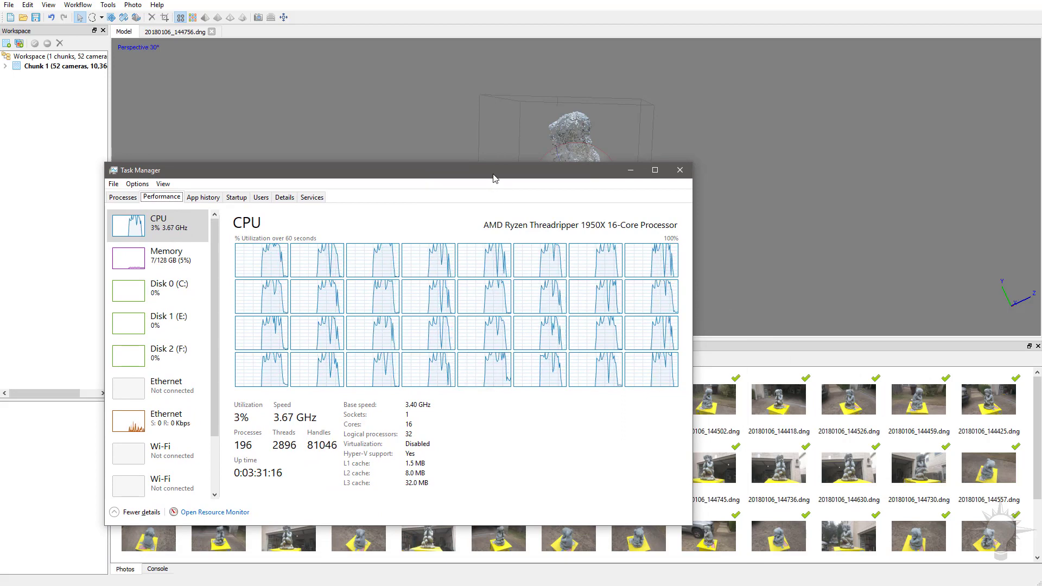
{"action": "left_click_drag", "start_coordinate": [493, 175], "coordinate": [542, 585]}
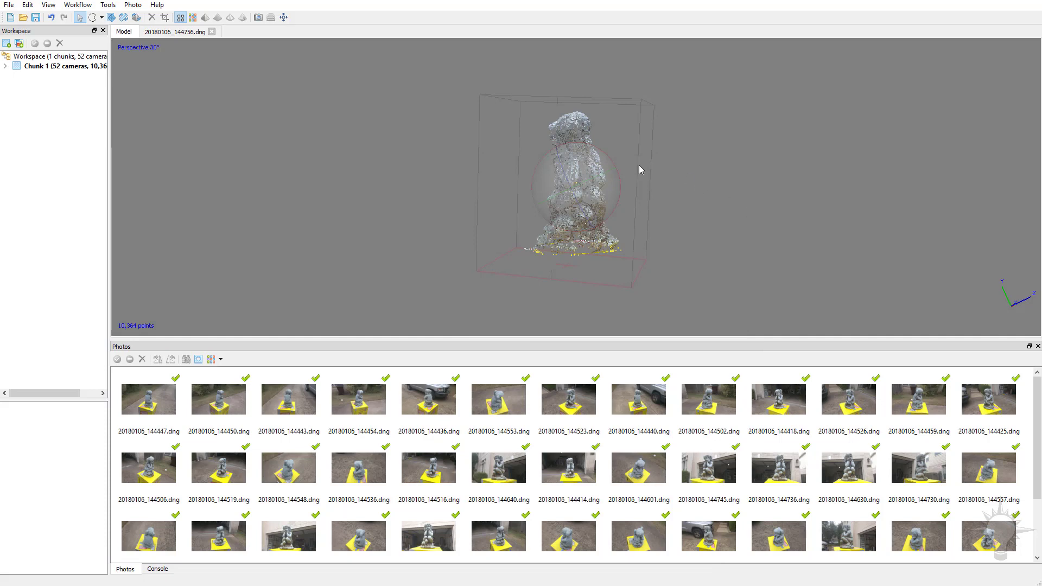
- Compare the sparse and dense point clouds of the statue, leaving the dense cloud displayed
{"action": "left_click", "coordinate": [192, 17]}
{"action": "left_click_drag", "start_coordinate": [586, 160], "coordinate": [482, 168]}
{"action": "scroll", "coordinate": [569, 164], "scroll_direction": "up", "scroll_amount": 5}
{"action": "left_click", "coordinate": [180, 18]}
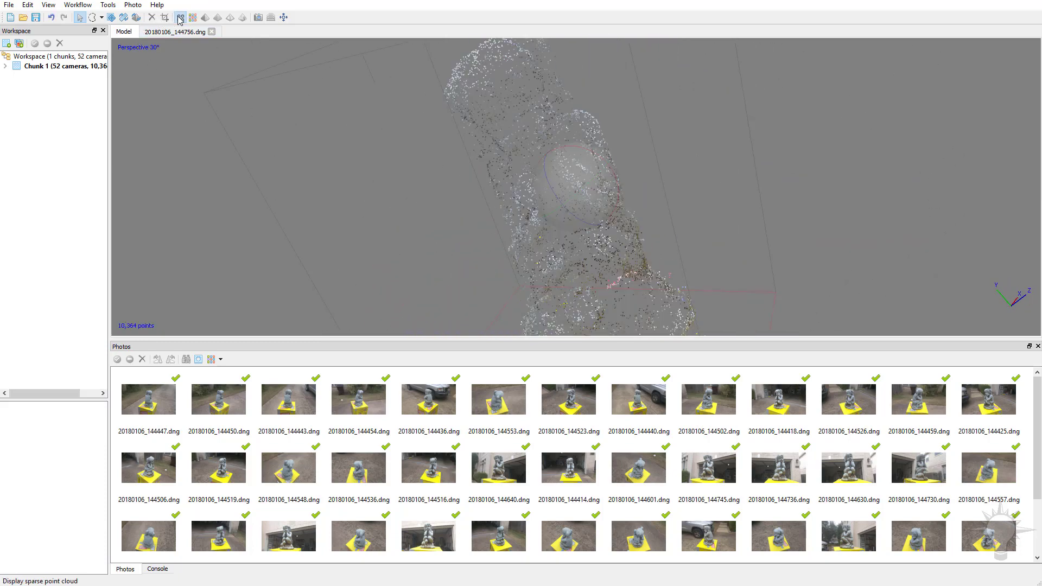
{"action": "left_click", "coordinate": [193, 18]}
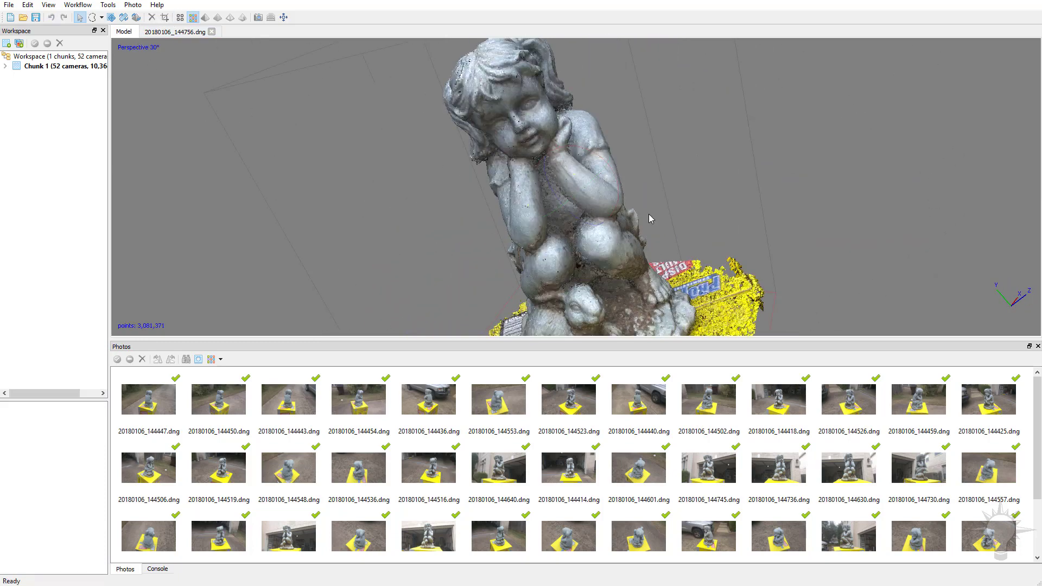
{"action": "left_click_drag", "start_coordinate": [597, 173], "coordinate": [566, 174]}
{"action": "scroll", "coordinate": [604, 171], "scroll_direction": "down", "scroll_amount": 2}
{"action": "scroll", "coordinate": [605, 171], "scroll_direction": "down", "scroll_amount": 1}
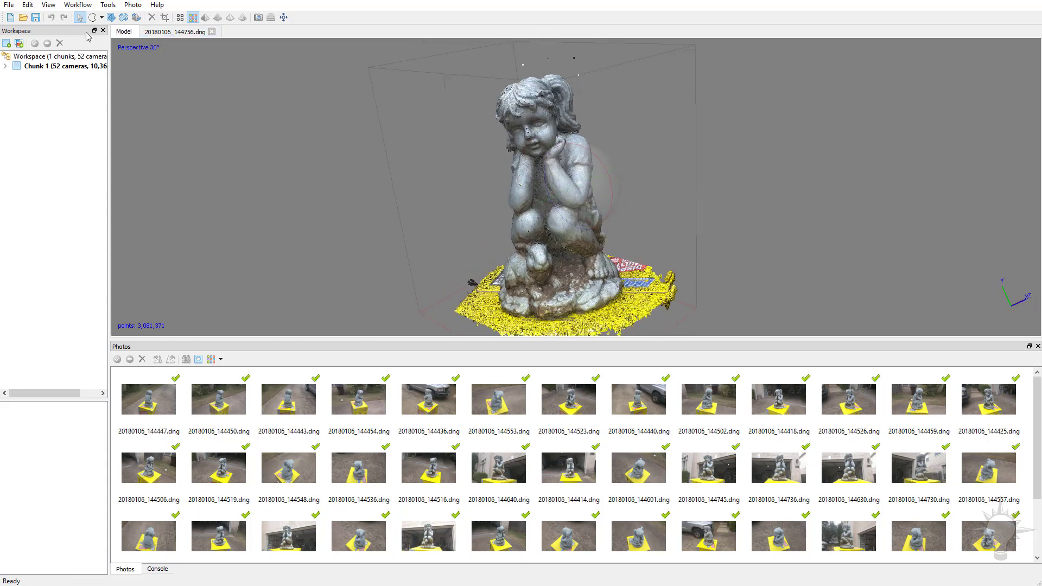
- Delete the stray points floating above the statue's head with a free-form selection
{"action": "left_click", "coordinate": [92, 17]}
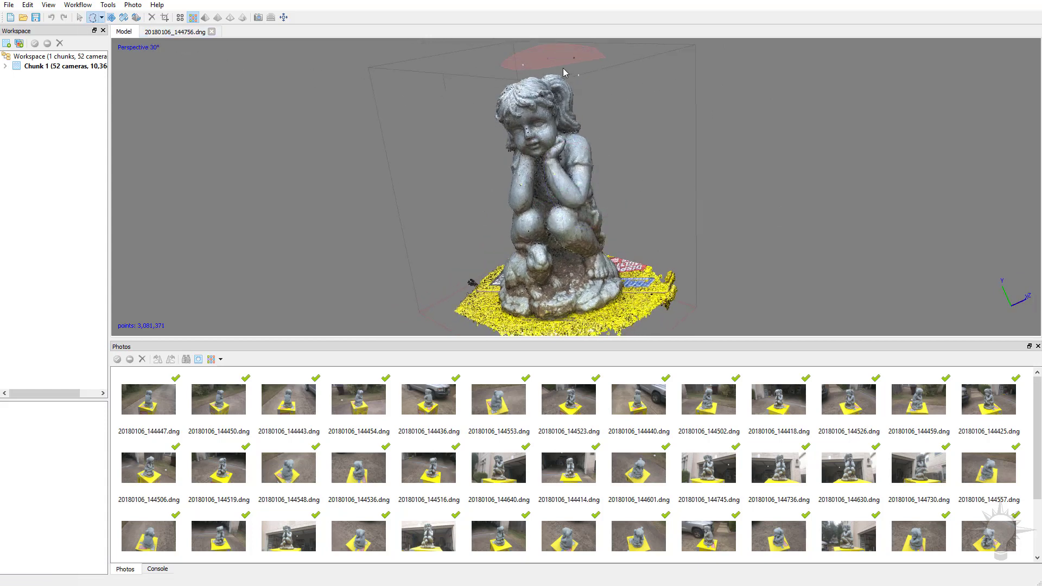
{"action": "key", "text": "Delete"}
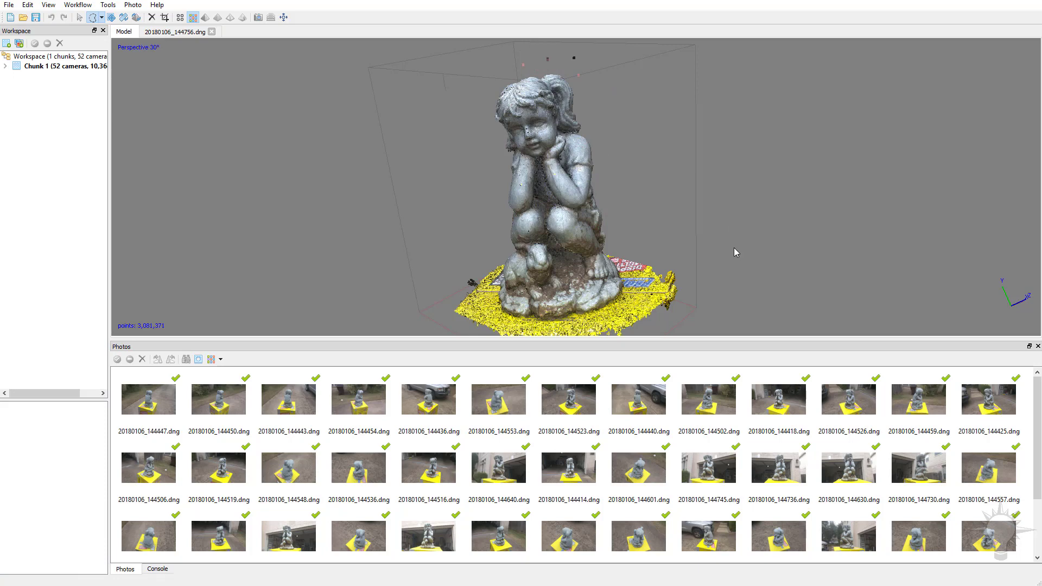
{"action": "key", "text": "Delete"}
- Delete the unwanted yellow stand points surrounding the statue's base with free-form selections, trimming close to the base's outline
{"action": "mouse_move", "coordinate": [689, 264]}
{"action": "left_mouse_down"}
{"action": "mouse_move", "coordinate": [642, 240]}
{"action": "mouse_move", "coordinate": [616, 247]}
{"action": "mouse_move", "coordinate": [625, 293]}
{"action": "mouse_move", "coordinate": [596, 317]}
{"action": "mouse_move", "coordinate": [554, 318]}
{"action": "mouse_move", "coordinate": [498, 341]}
{"action": "left_mouse_up"}
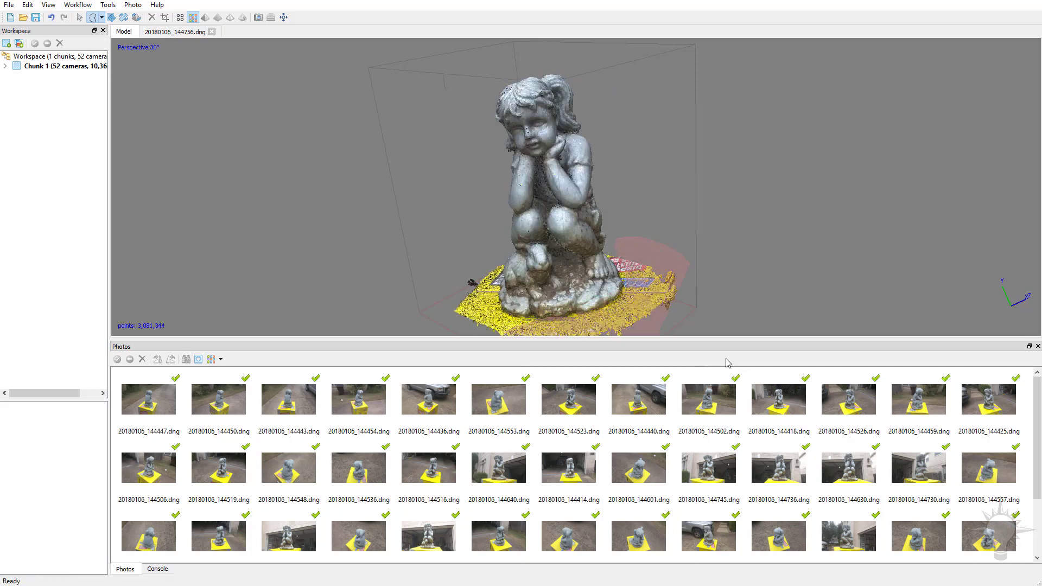
{"action": "key", "text": "Delete"}
{"action": "middle_click_drag", "start_coordinate": [690, 230], "coordinate": [700, 156]}
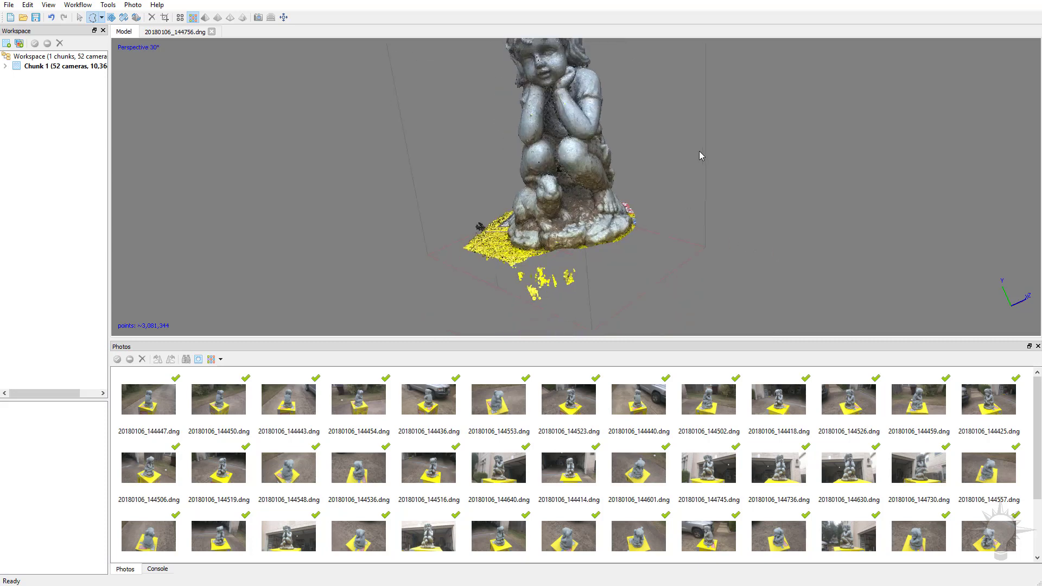
{"action": "right_click_drag", "start_coordinate": [605, 274], "coordinate": [617, 167]}
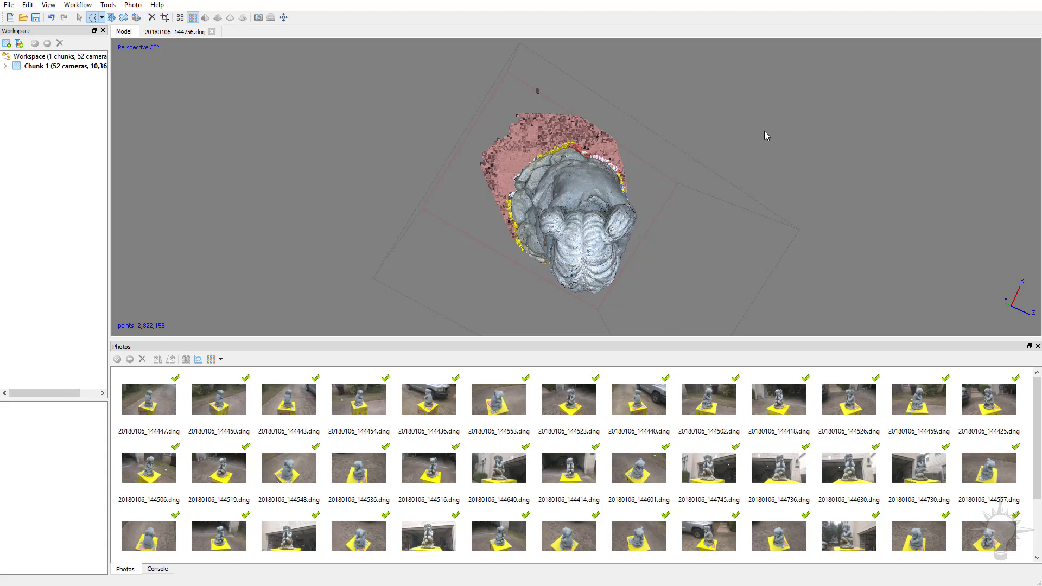
{"action": "left_click", "coordinate": [80, 18]}
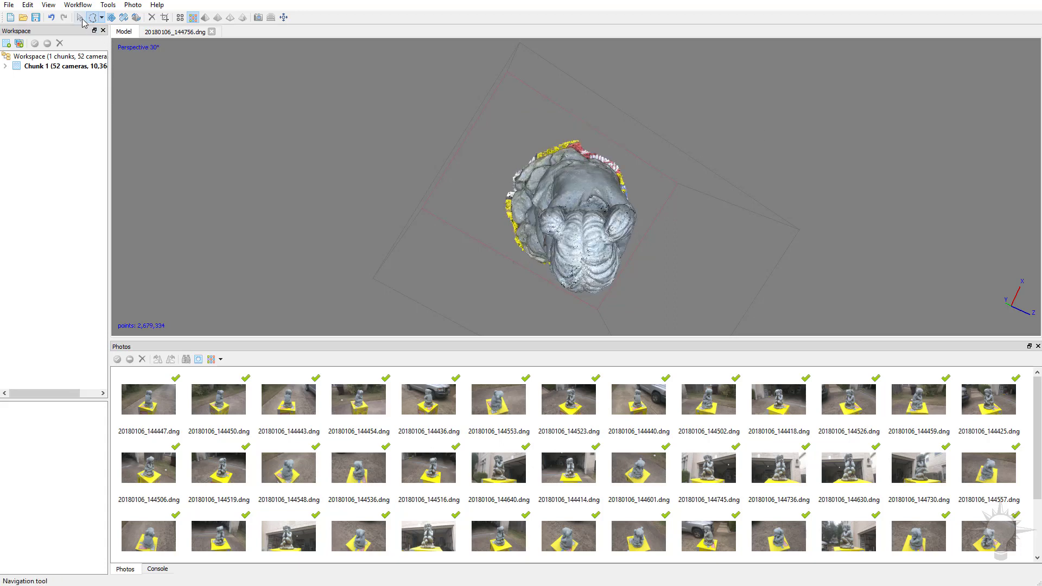
{"action": "left_click_drag", "start_coordinate": [591, 238], "coordinate": [590, 165]}
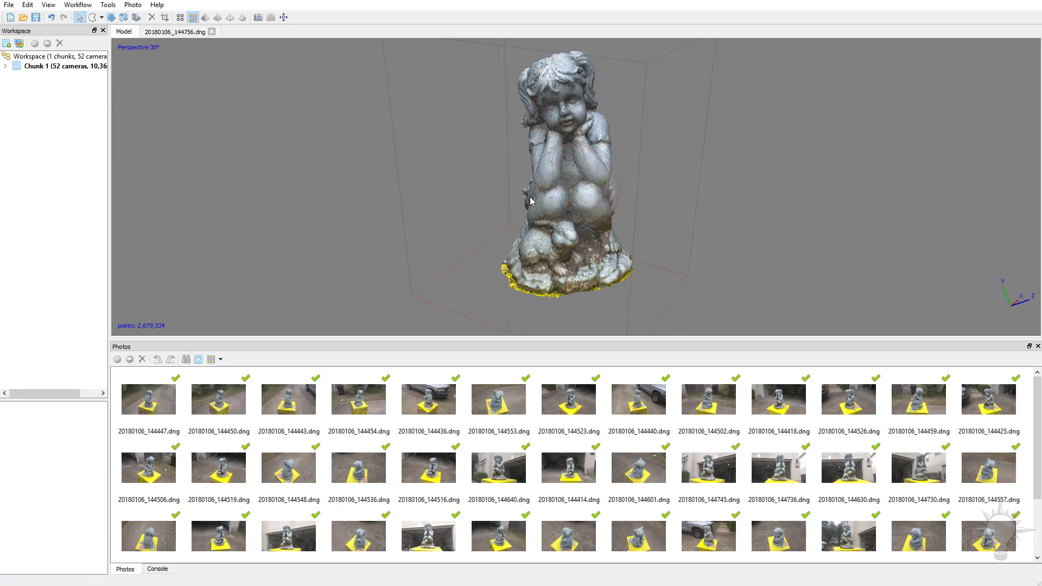
{"action": "mouse_move", "coordinate": [576, 186]}
{"action": "left_mouse_down"}
{"action": "mouse_move", "coordinate": [567, 196]}
{"action": "mouse_move", "coordinate": [594, 186]}
{"action": "mouse_move", "coordinate": [596, 166]}
{"action": "mouse_move", "coordinate": [575, 179]}
{"action": "mouse_move", "coordinate": [595, 214]}
{"action": "mouse_move", "coordinate": [579, 180]}
{"action": "mouse_move", "coordinate": [600, 199]}
{"action": "mouse_move", "coordinate": [584, 173]}
{"action": "left_mouse_up"}
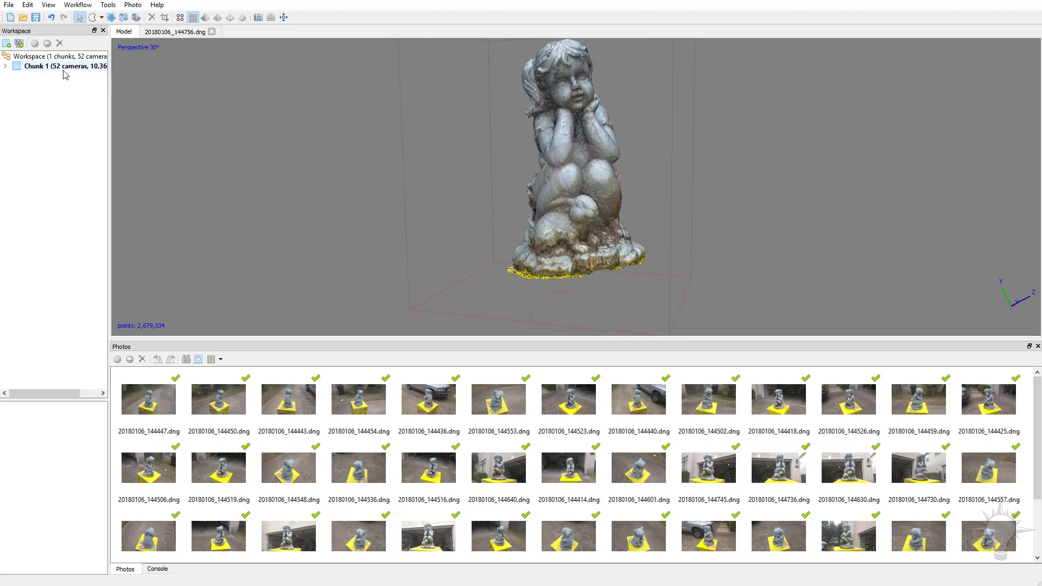